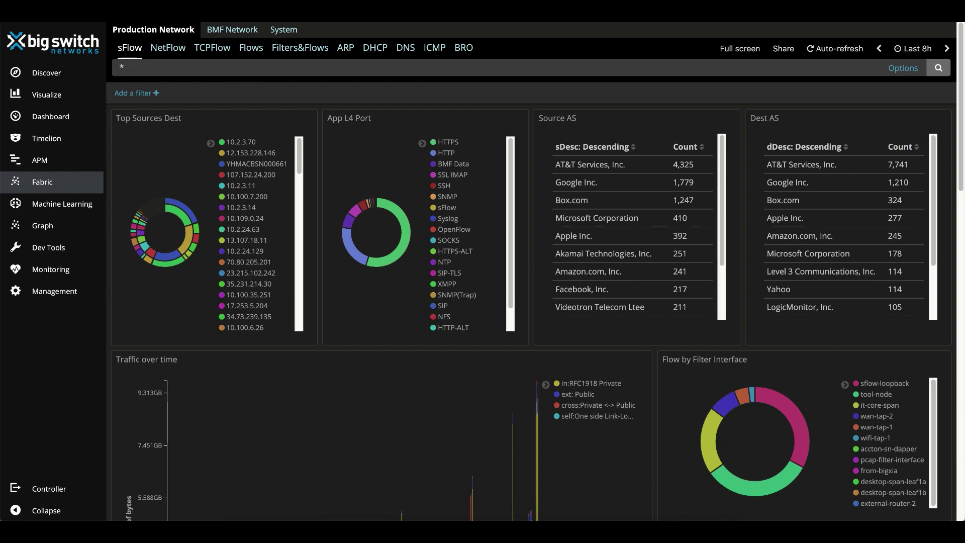
Step: Look through the Production Network dashboards for NetFlow, TCPFlow, DHCP, DNS and BRO
left_click(168, 48)
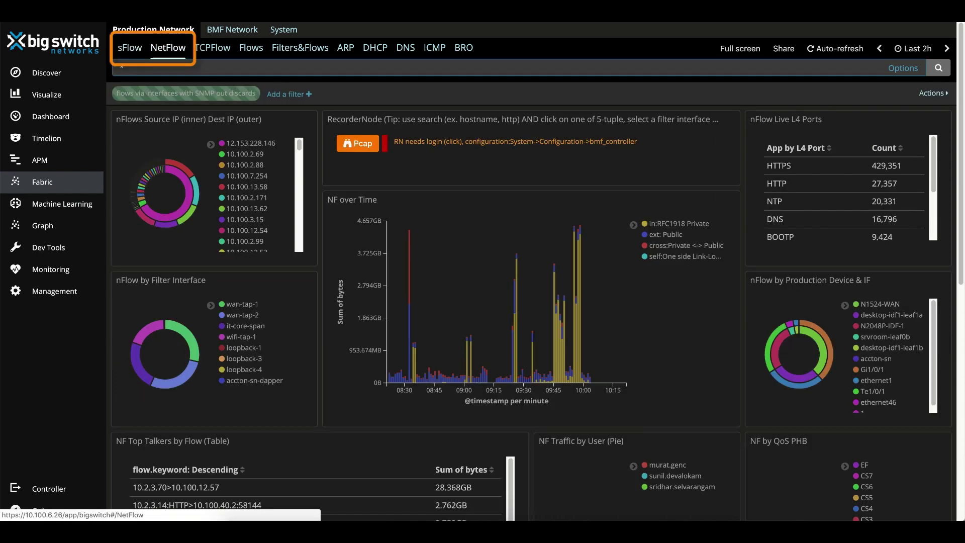
left_click(212, 47)
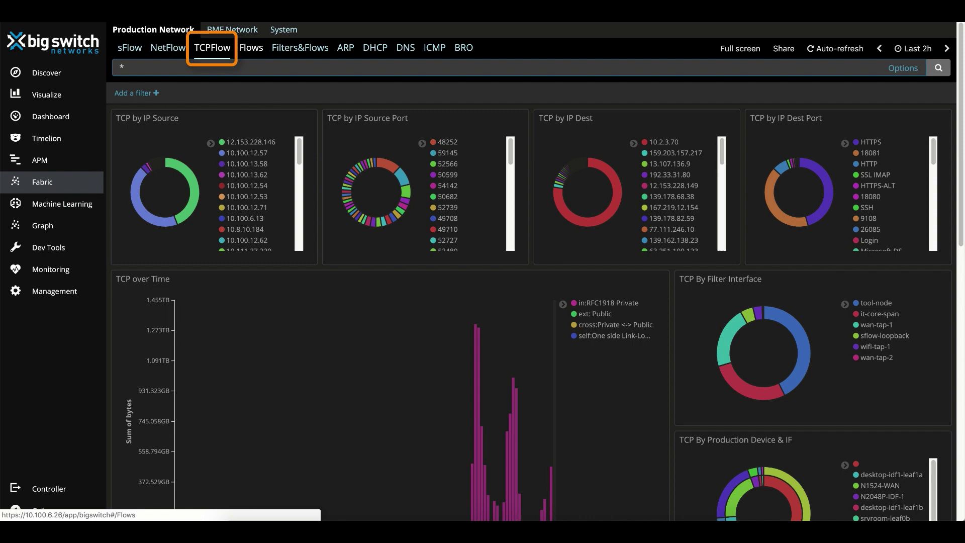
left_click(375, 47)
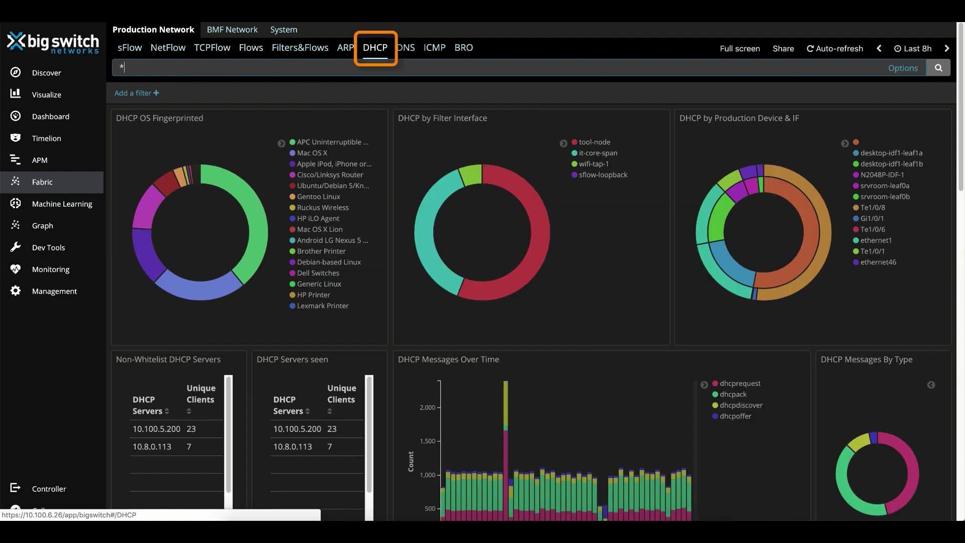
left_click(406, 48)
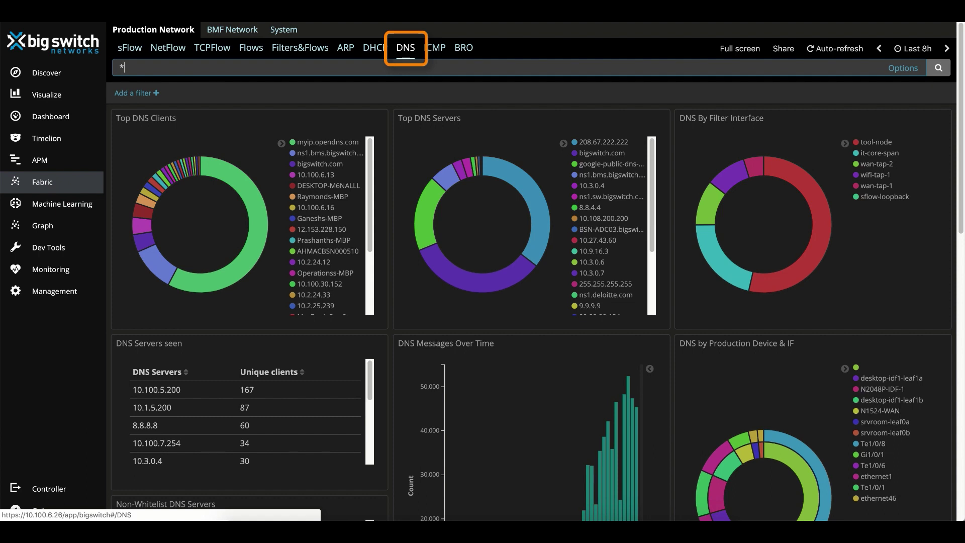
left_click(464, 48)
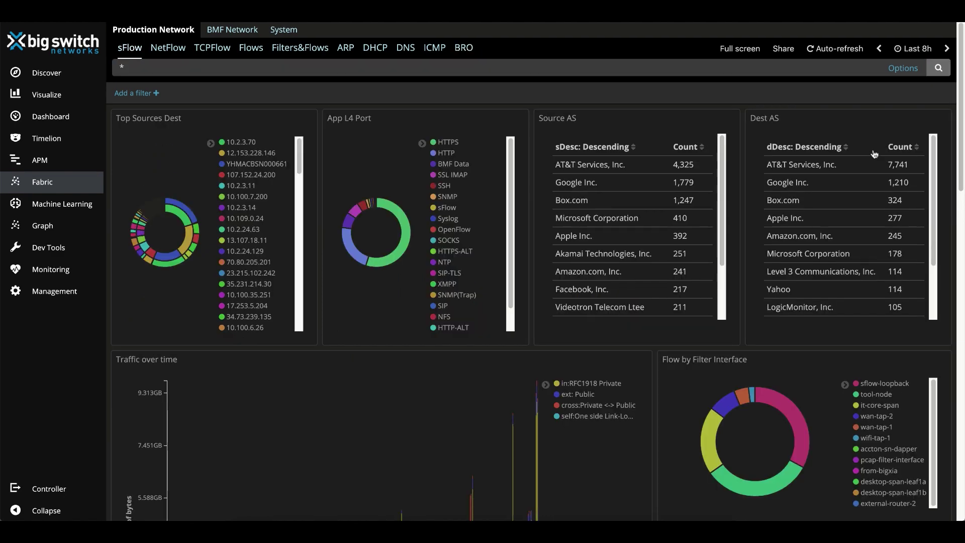
Step: Review the absolute and recent time range options and apply the recent Last 2h range
left_click(915, 50)
left_click(626, 91)
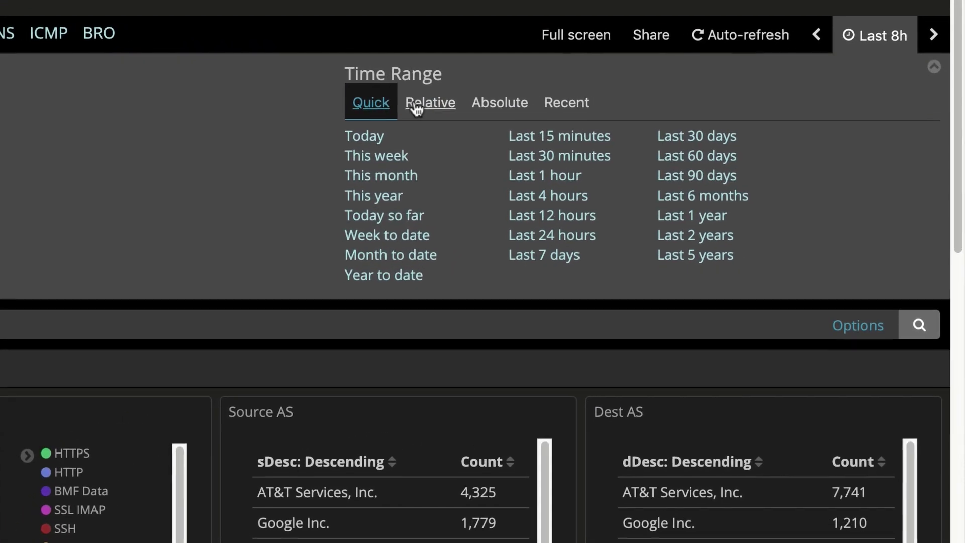
left_click(505, 98)
left_click(502, 106)
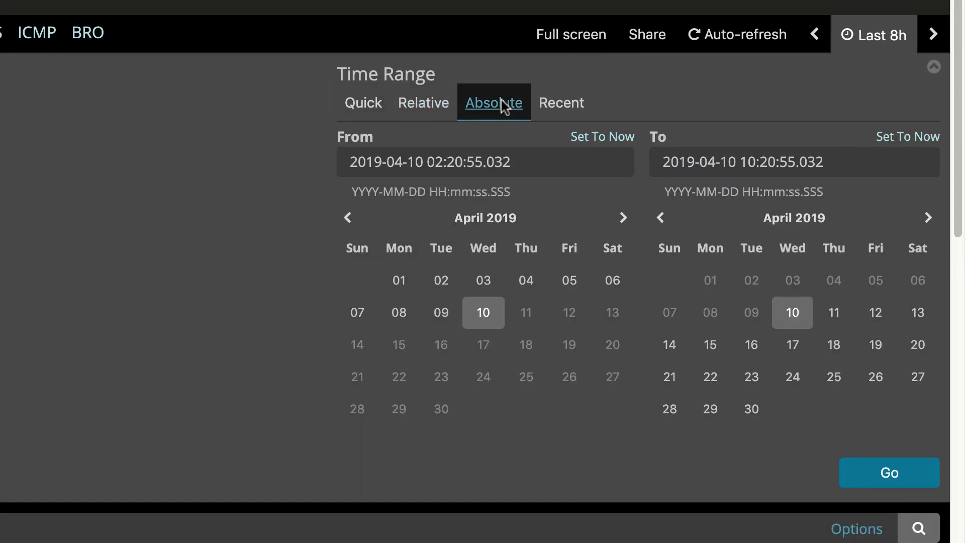
left_click(559, 107)
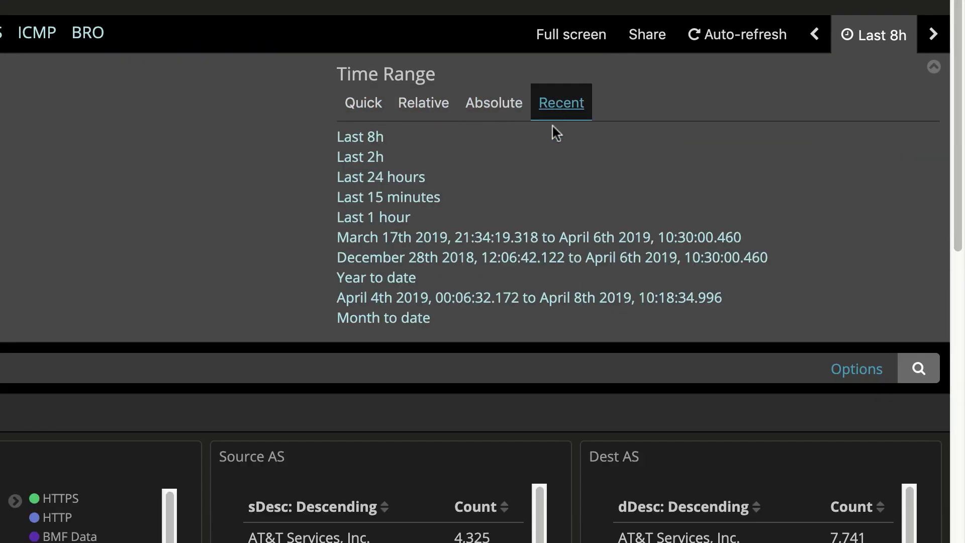
left_click(360, 157)
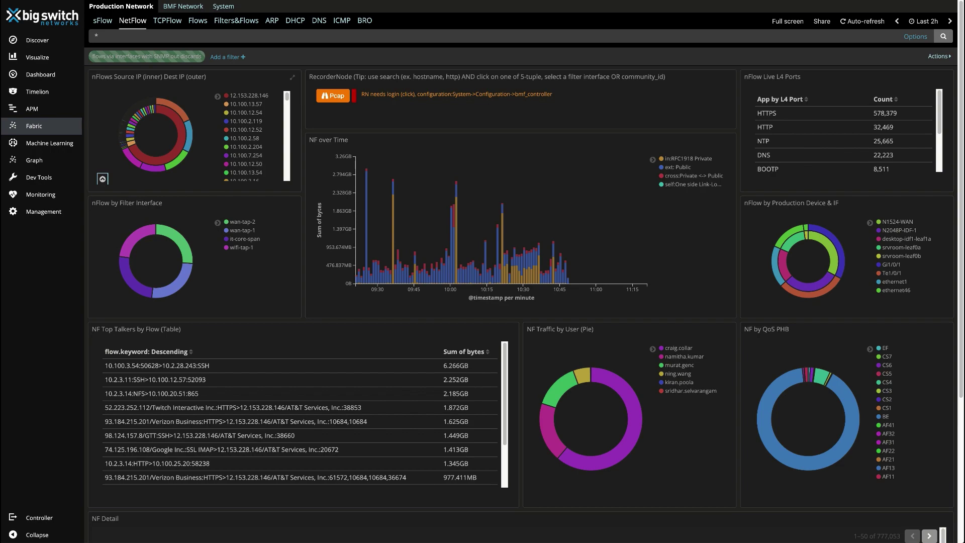
Step: Look through the BMF Network policy statistics, including the charts further down
left_click(102, 179)
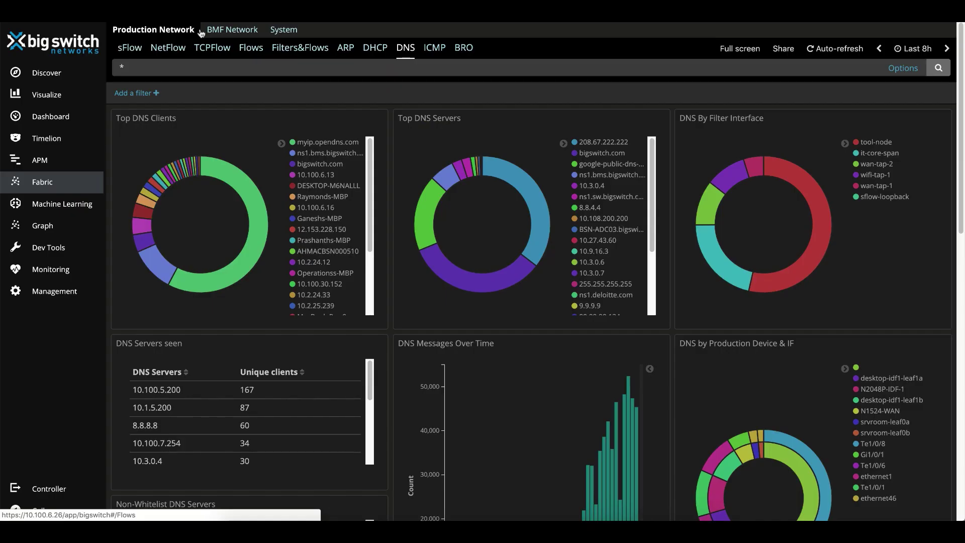
left_click(183, 6)
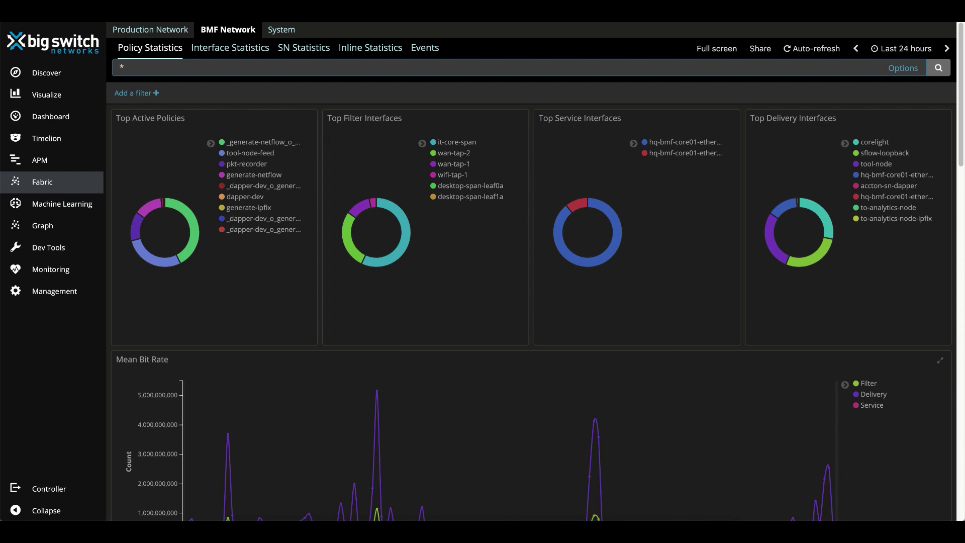
scroll(534, 271, "down", 10)
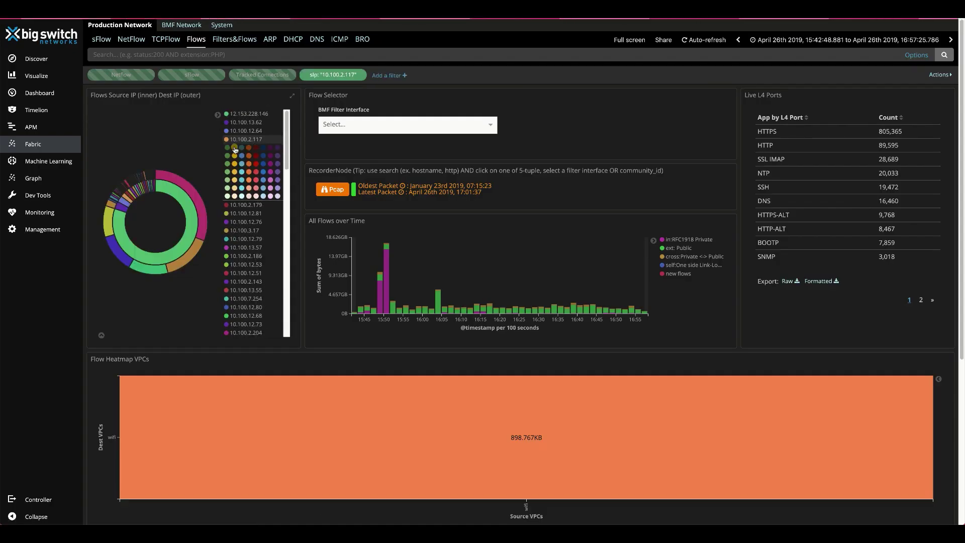
Step: Narrow the flows to April 26th 2019, 15:50:32 to 16:43:33, and submit a Recorder Node query for source 10.100.2.117
left_click_drag(443, 295, 592, 297)
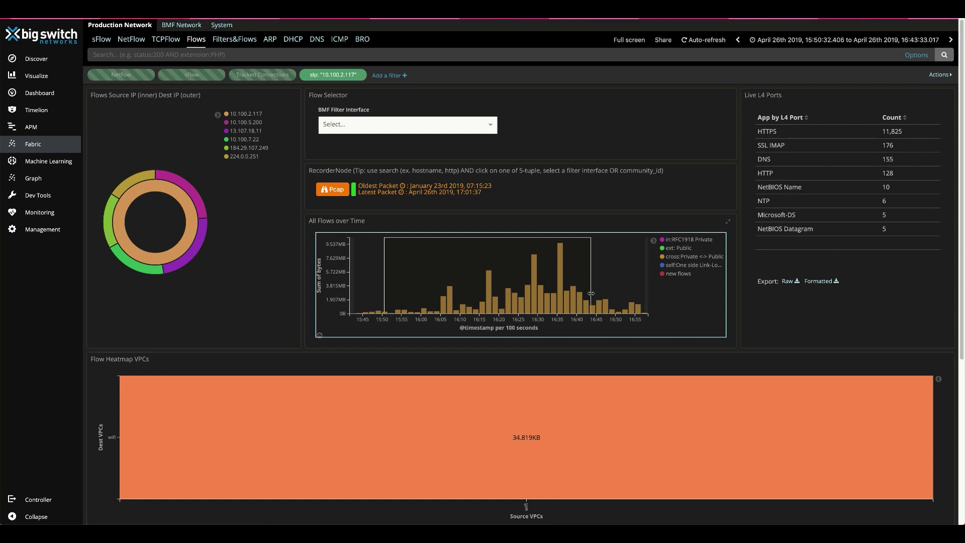
left_click(333, 189)
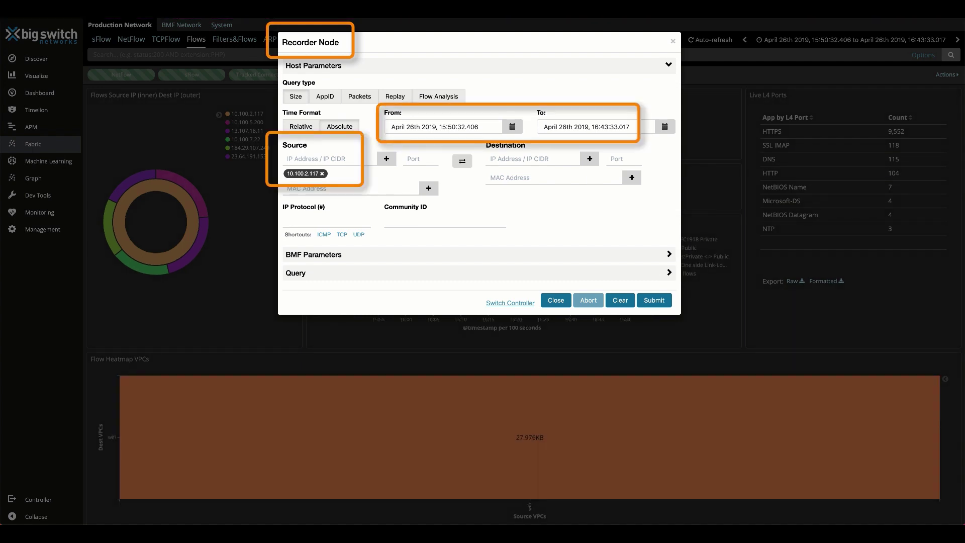
left_click(668, 302)
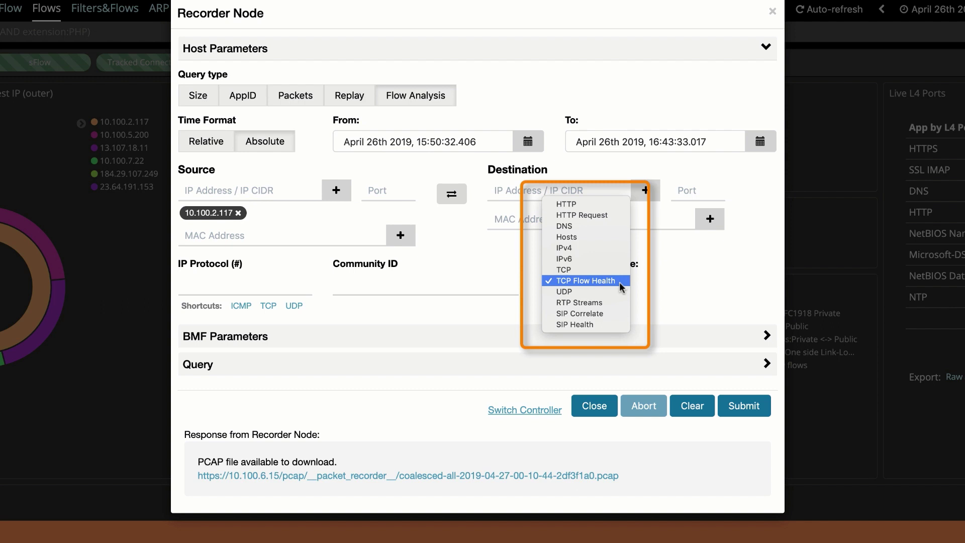
Step: Run a Recorder Node flow analysis of type TCP Flow Health for source 10.100.2.117
left_click(619, 282)
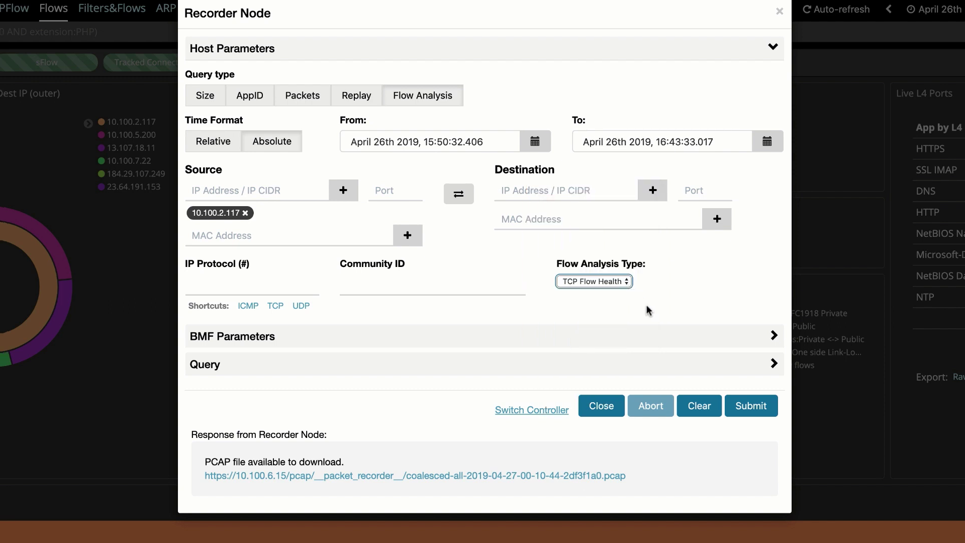
left_click(773, 413)
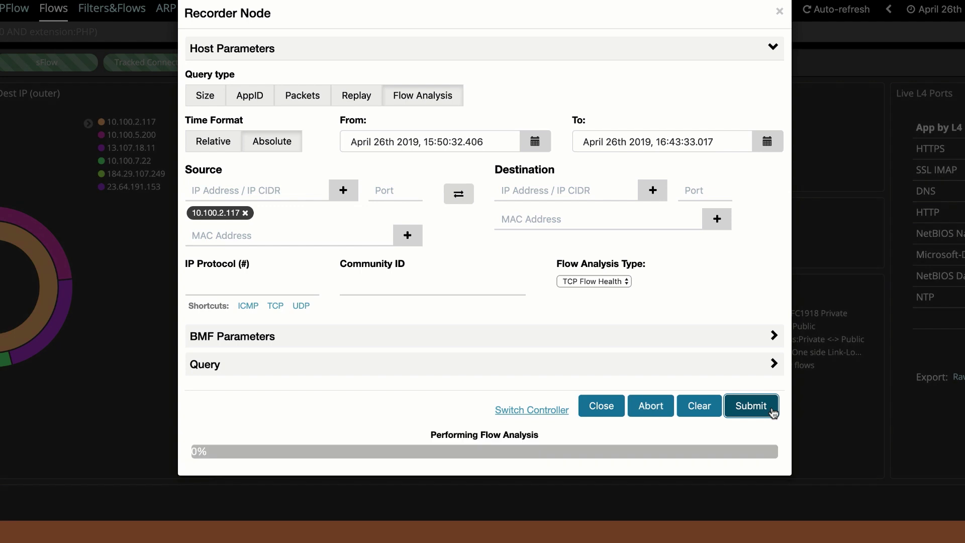
left_click(282, 330)
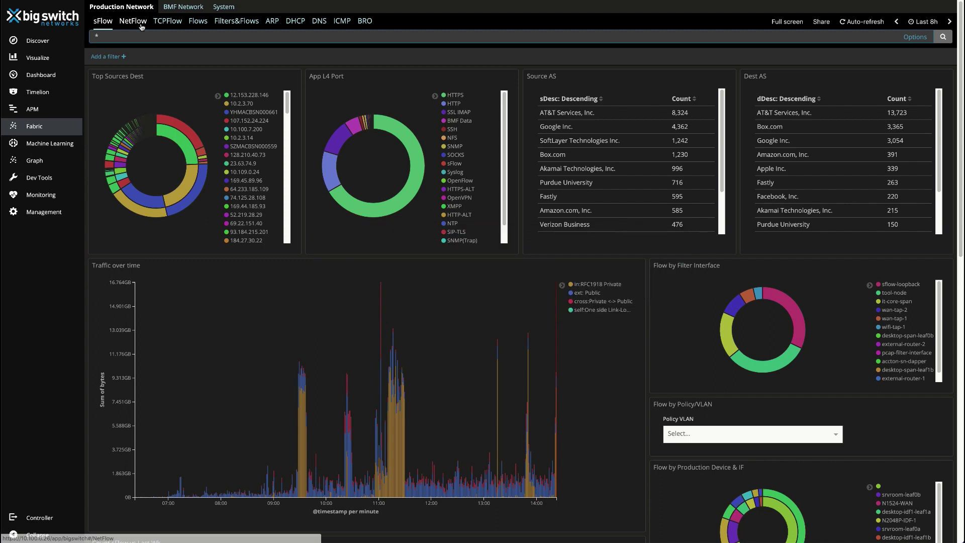
Step: Examine the NetFlow top talkers, and the sFlow traffic over time with its comparison against last week
left_click(133, 22)
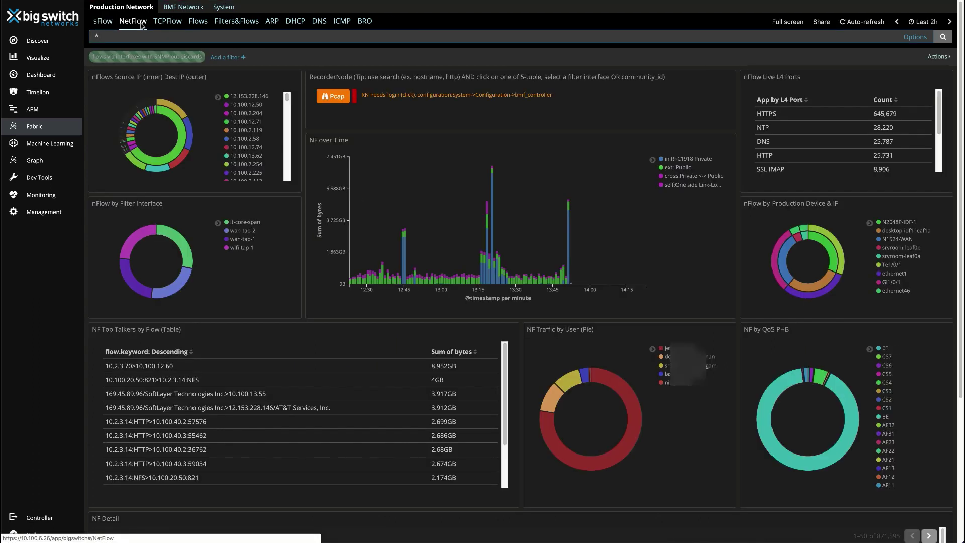
left_click(415, 367)
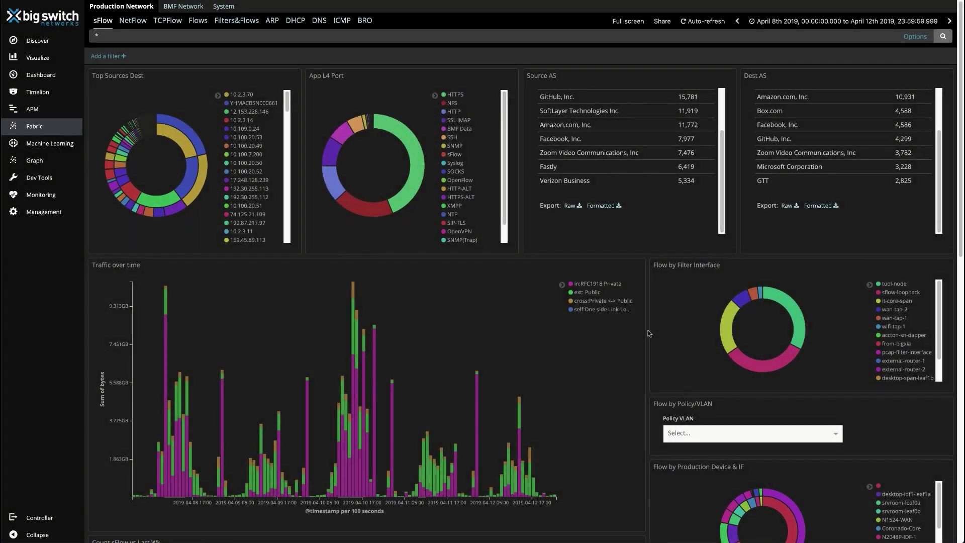
scroll(647, 326, "down", 2)
scroll(649, 334, "down", 5)
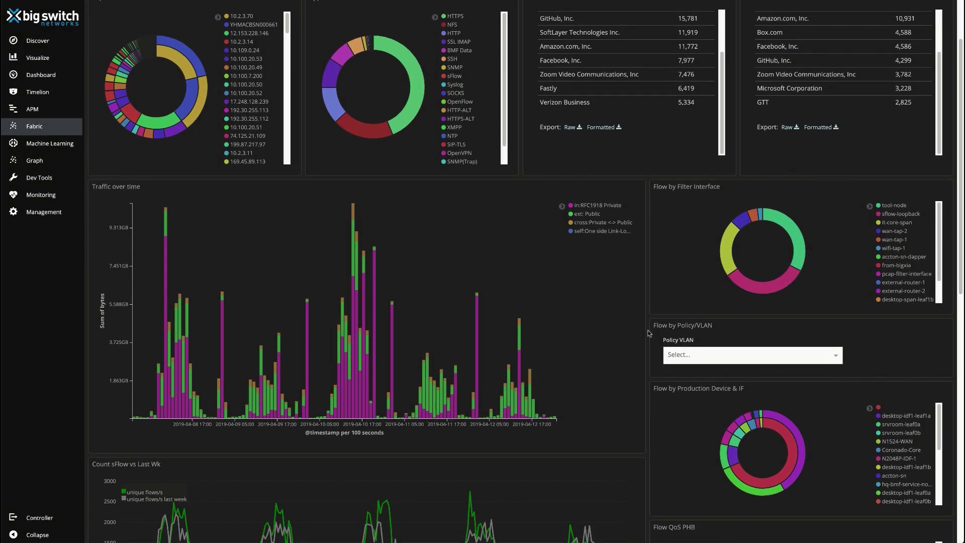
scroll(649, 334, "down", 2)
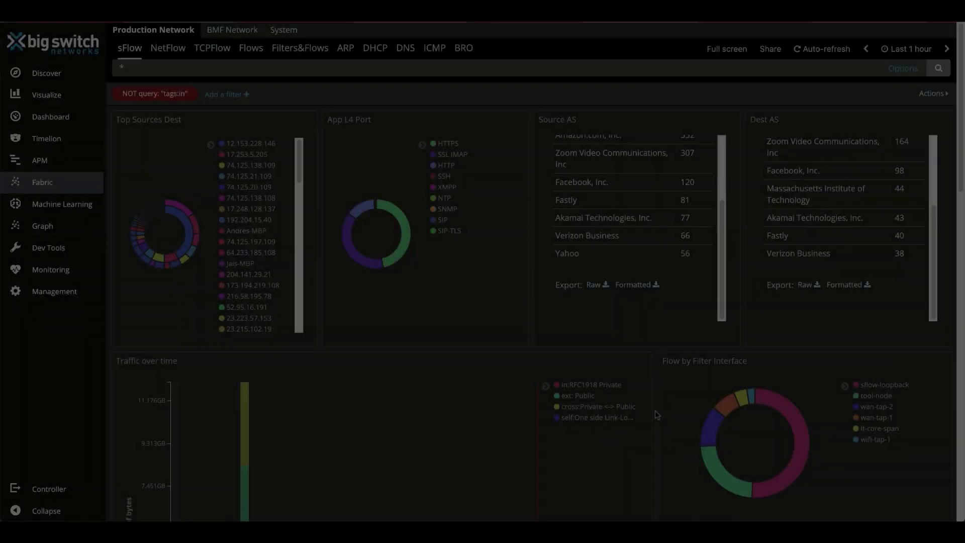
Step: Narrow the sFlow time range to the tallest spike in the Traffic over time chart
scroll(657, 415, "down", 1)
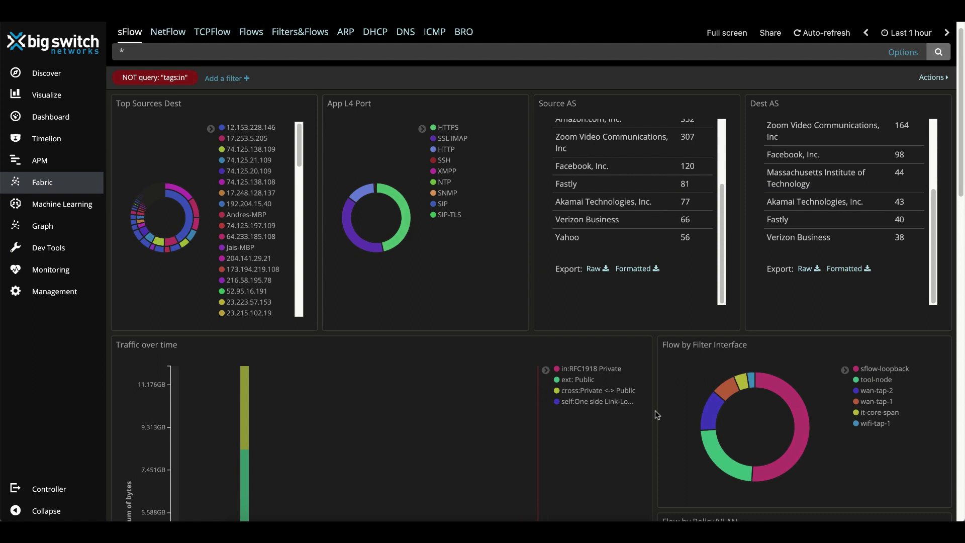
scroll(656, 410, "down", 3)
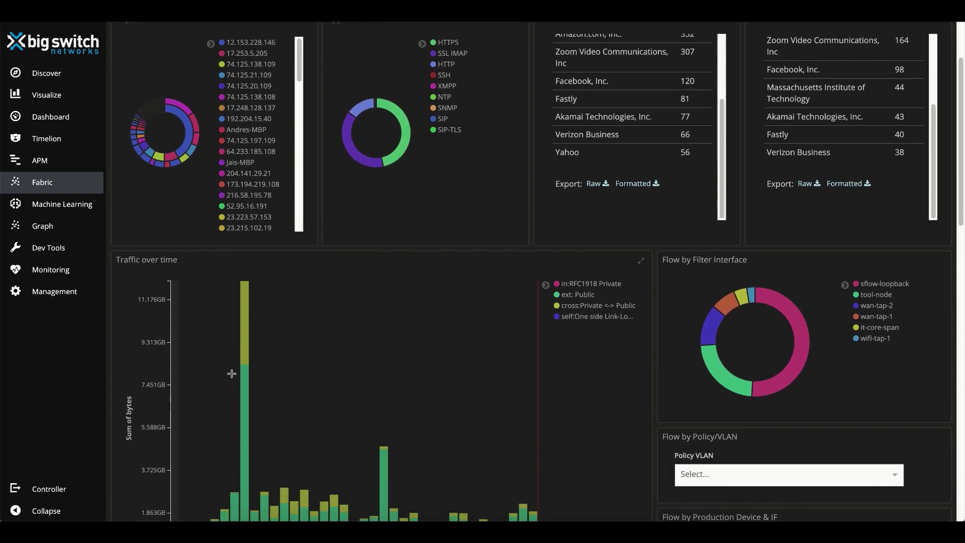
left_click_drag(237, 375, 252, 375)
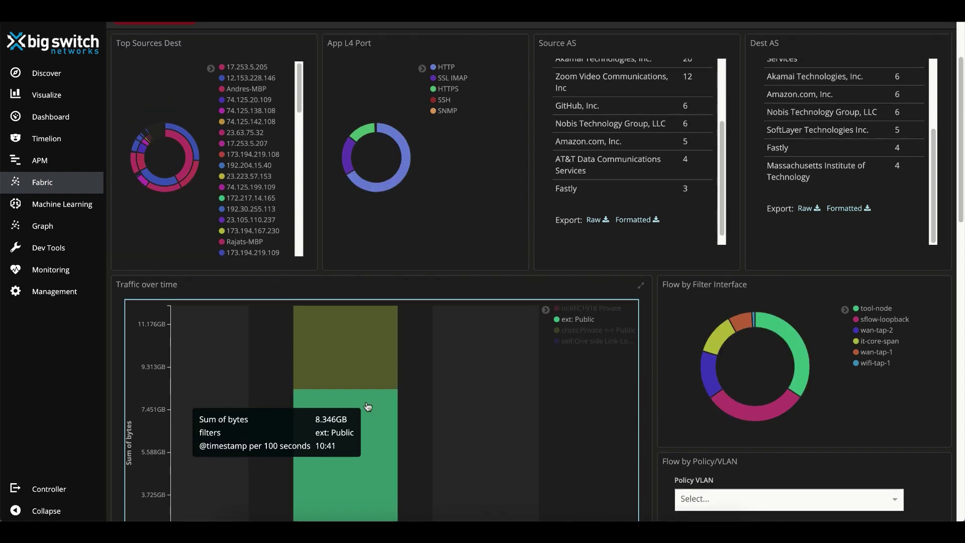
Step: Filter the sFlow dashboard to external public traffic from source host 17.253.5.205 to destination host 12.153.228.146
left_click(573, 320)
left_click(574, 332)
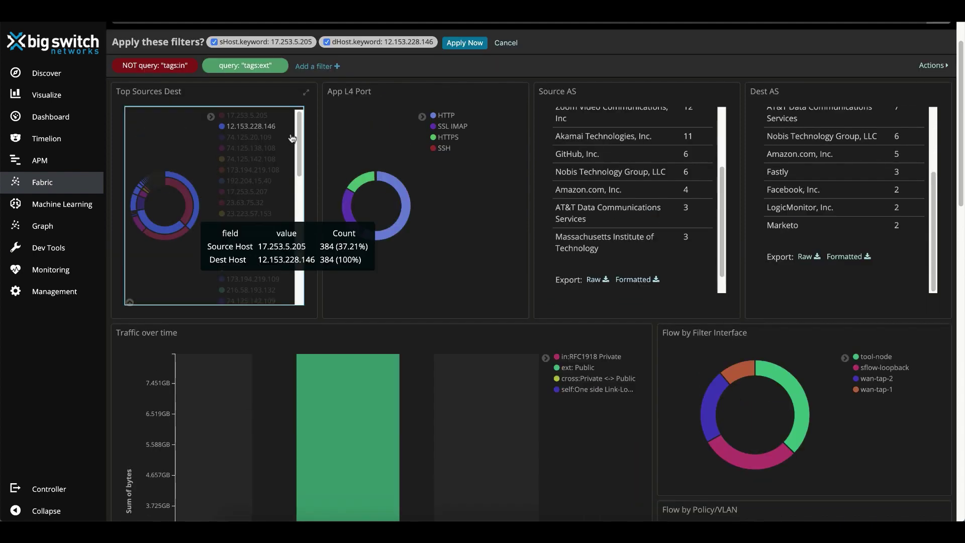
left_click(460, 43)
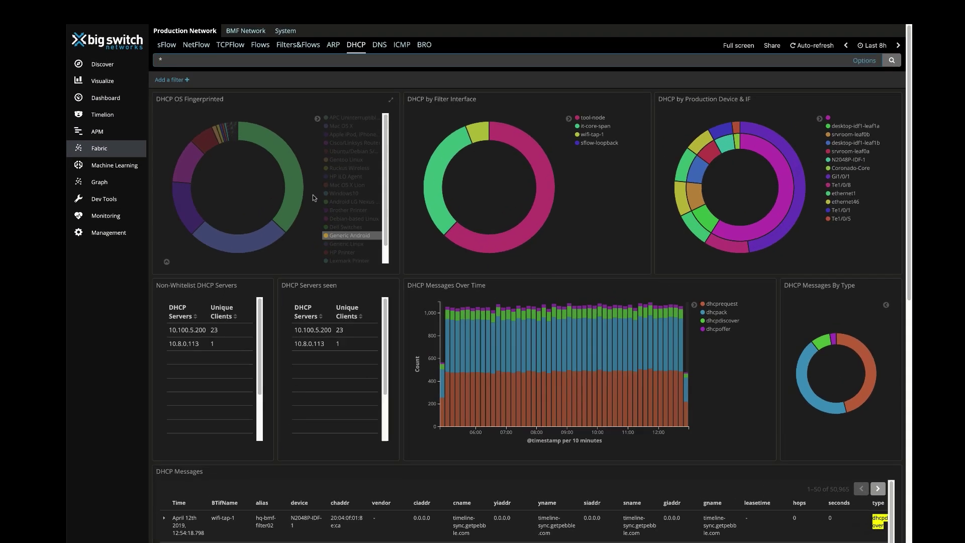
Step: Open the adm graph workspace and undo the last change to the 10.100.6.26 vertices
mouse_move(277, 153)
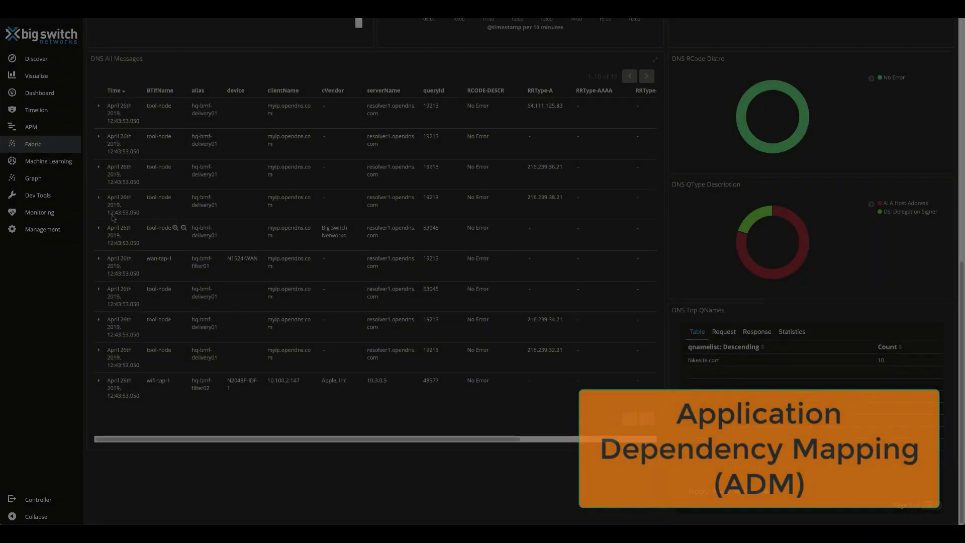
left_click(41, 181)
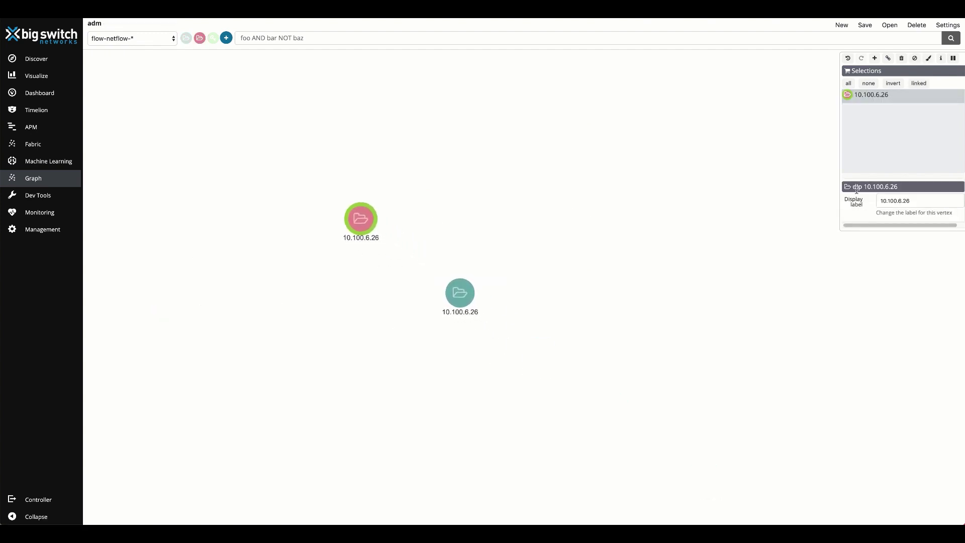
left_click(848, 59)
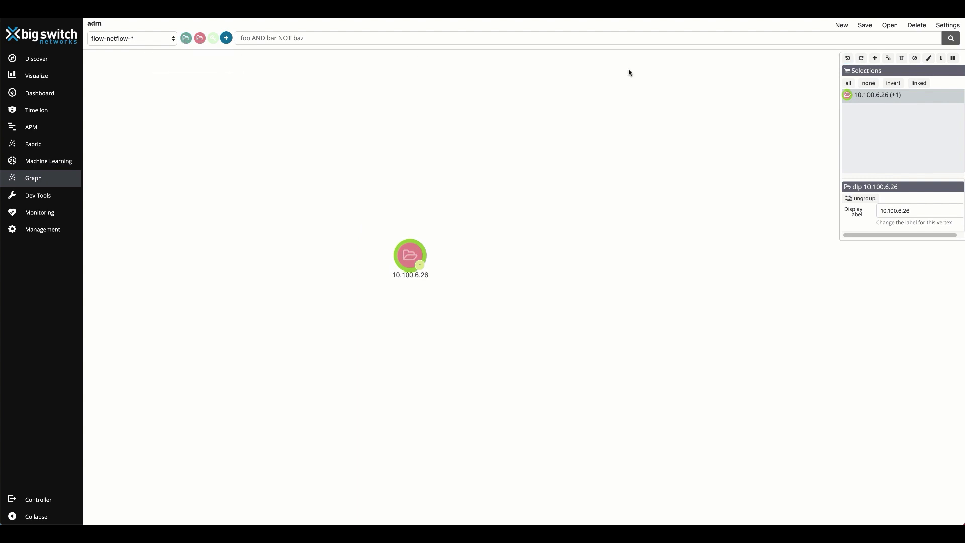
Step: Expand the graph connections of the 10.100.6.26 vertices and of the 10.100.2.143 vertex
left_click(874, 59)
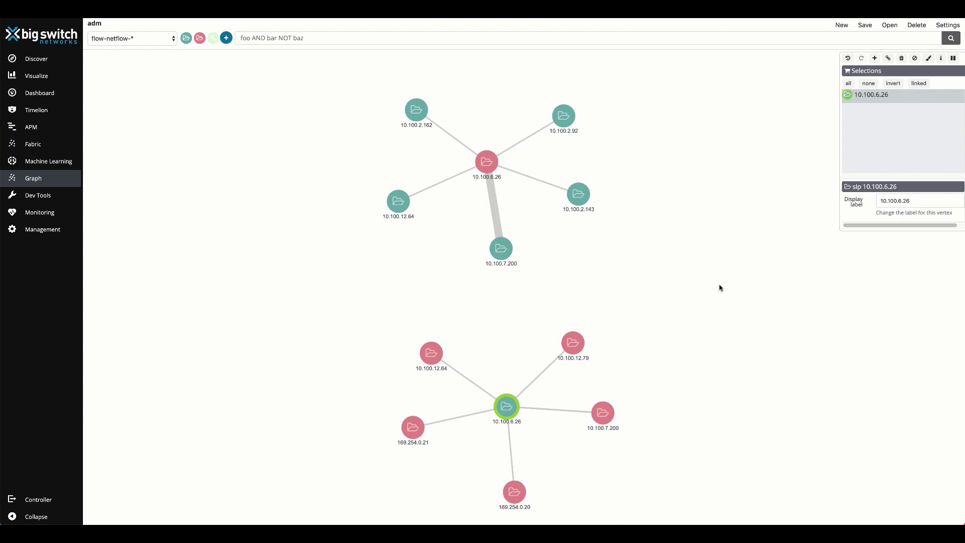
left_click(578, 194)
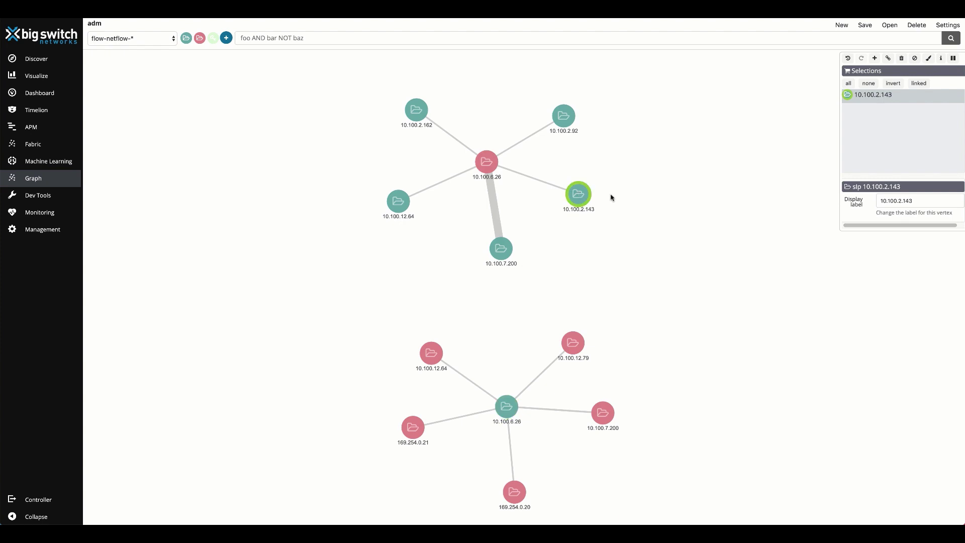
left_click(875, 59)
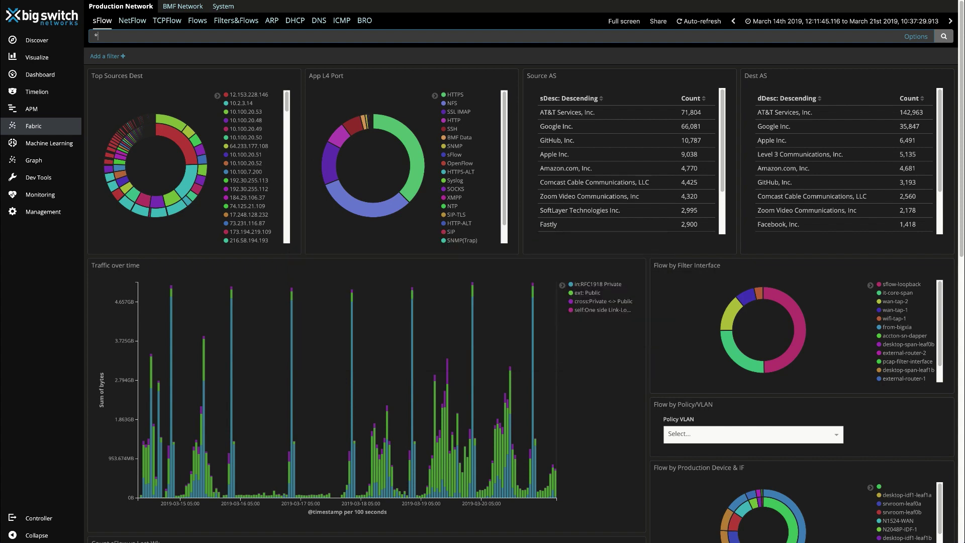
Step: View the machine learning anomalies for bro_http_multi_metric and browse the index patterns available in Discover
left_click(60, 150)
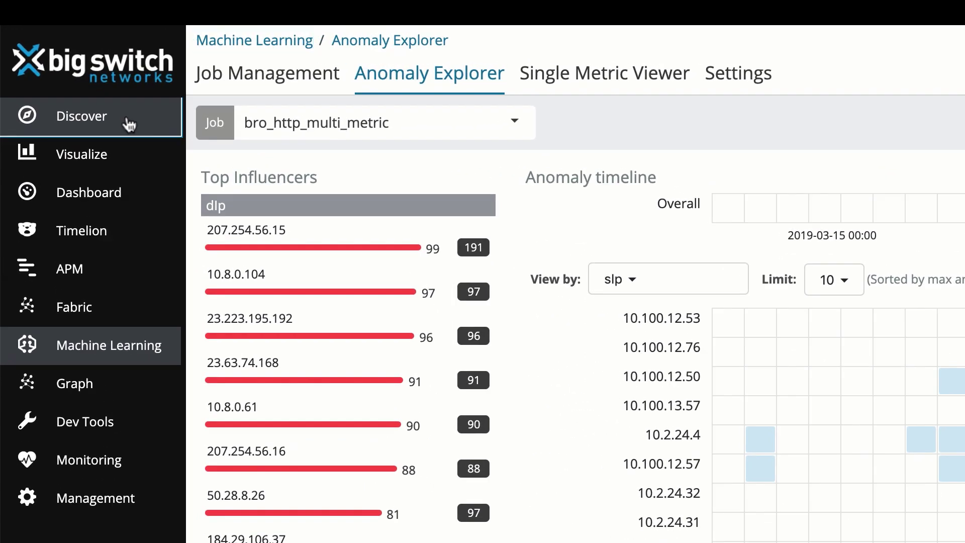
left_click(129, 124)
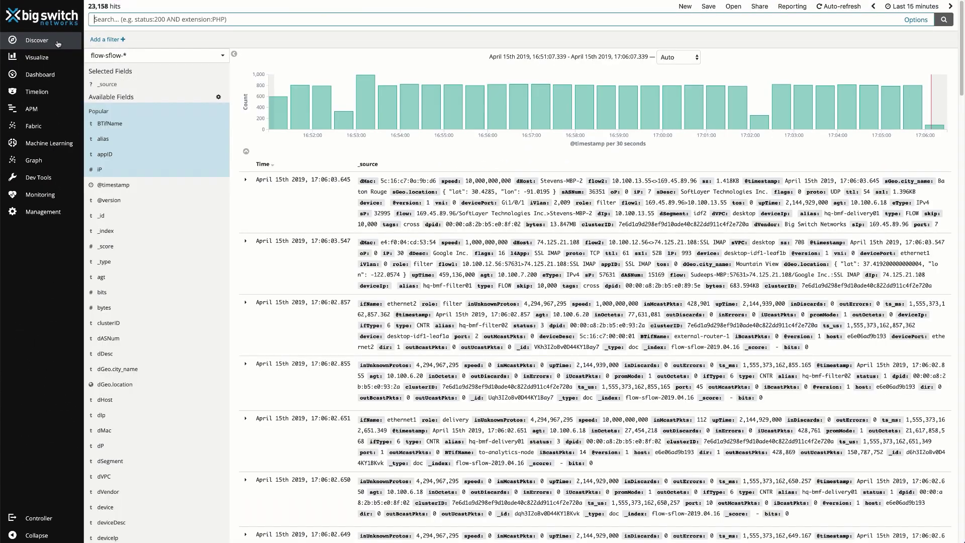
left_click(166, 55)
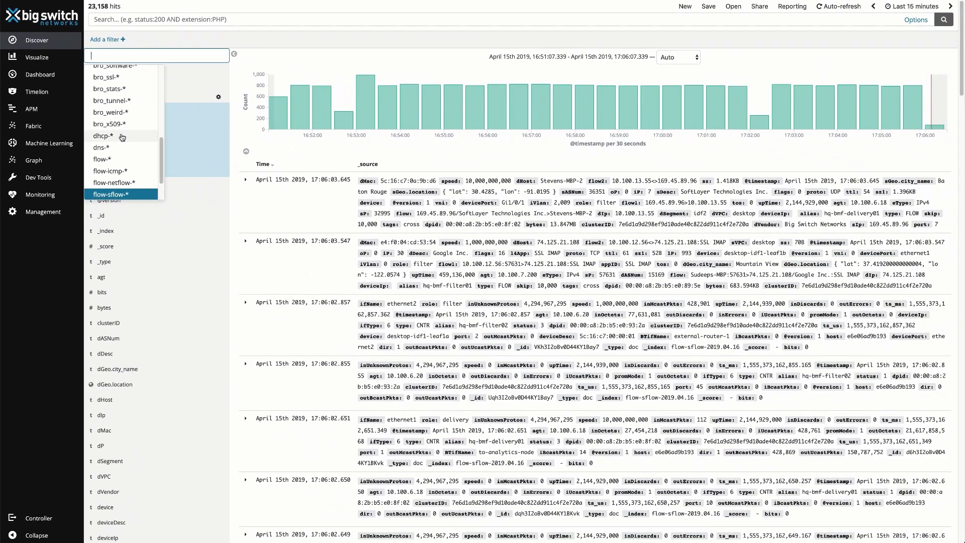
Step: View the rtt_dns_query machine learning job's results in the Anomaly Explorer
left_click(146, 309)
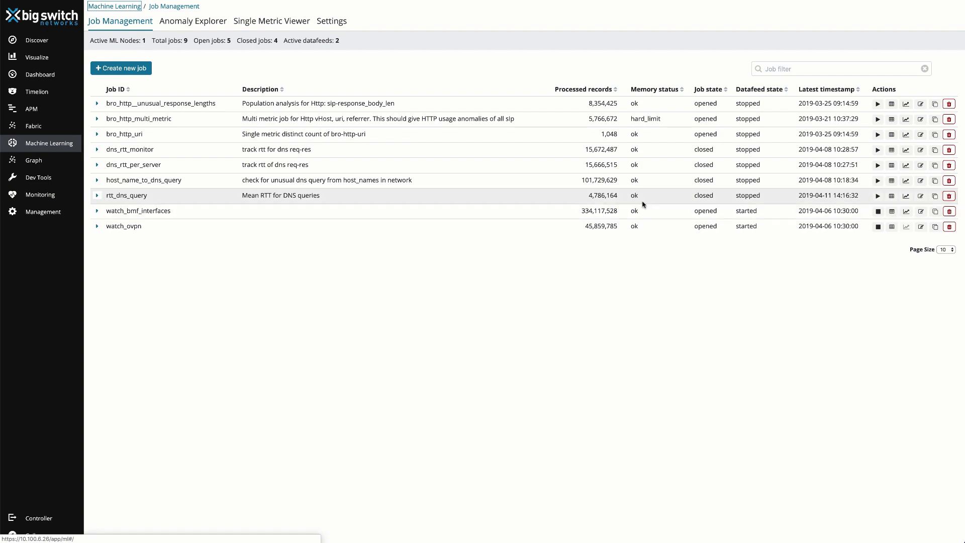
left_click(889, 199)
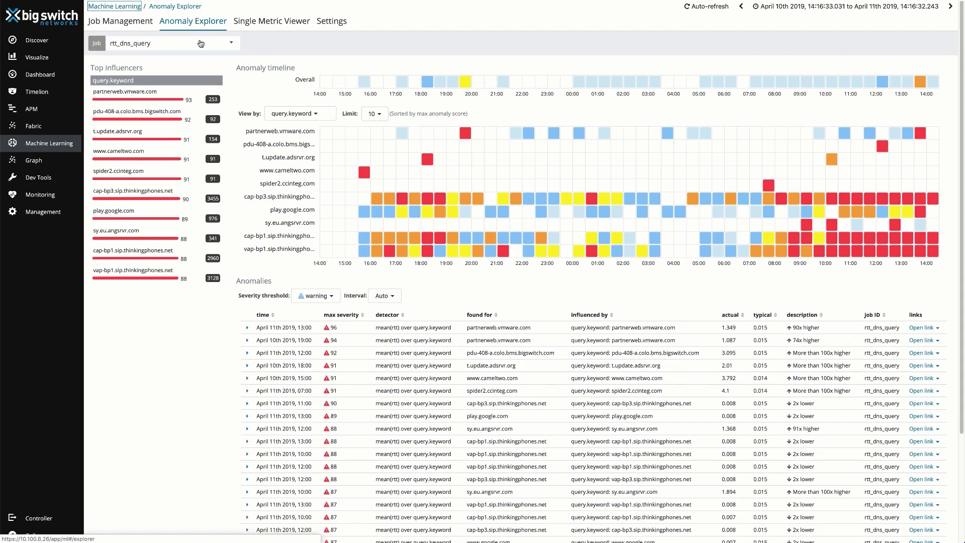